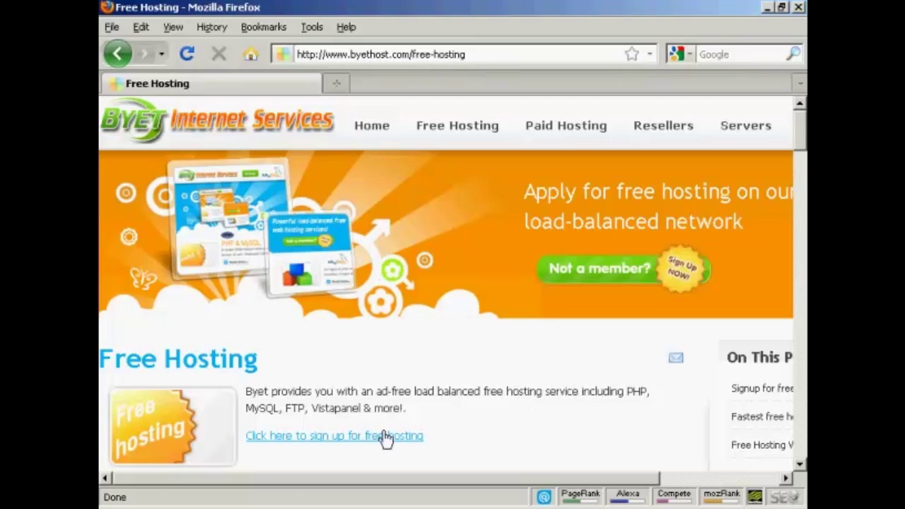
- Open the 'sign up for free hosting' form and place the cursor in its empty Username field
{"action": "left_click", "coordinate": [362, 440]}
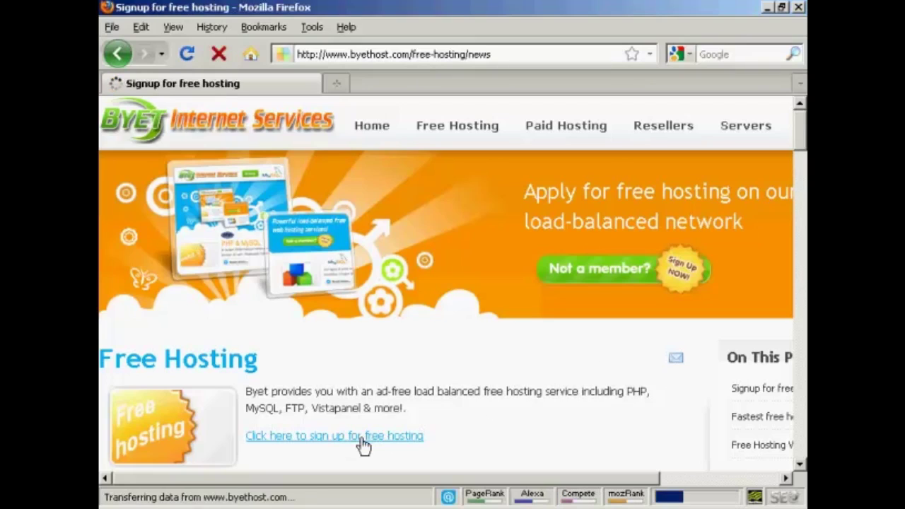
{"action": "scroll", "coordinate": [360, 444], "scroll_direction": "down", "scroll_amount": 8}
{"action": "scroll", "coordinate": [403, 283], "scroll_direction": "down", "scroll_amount": 2}
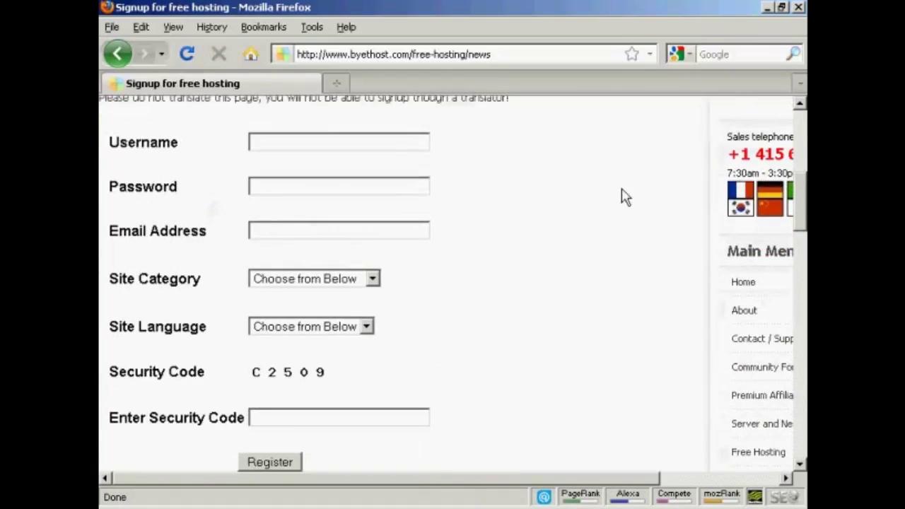
{"action": "left_click", "coordinate": [253, 140]}
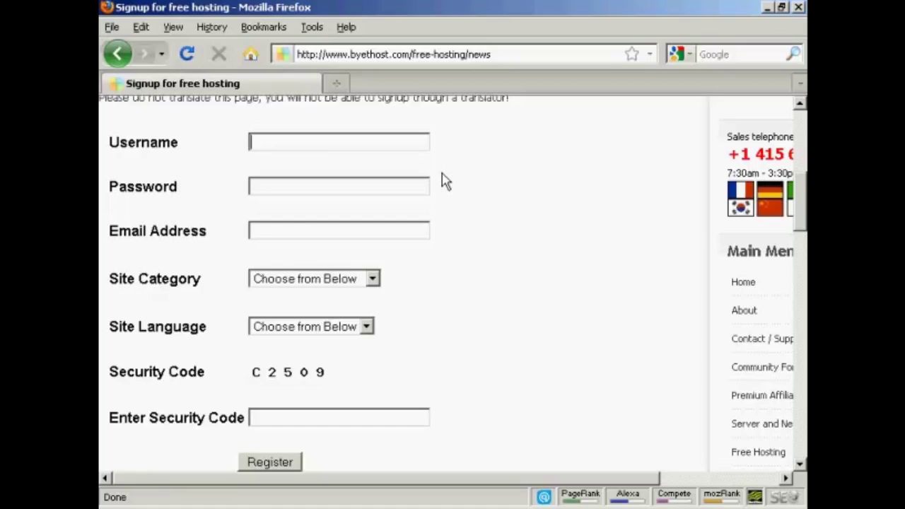
- Enter the account's username, a password, and the autocompleted e-mail address on the signup form
{"action": "type", "text": "newvideo4you"}
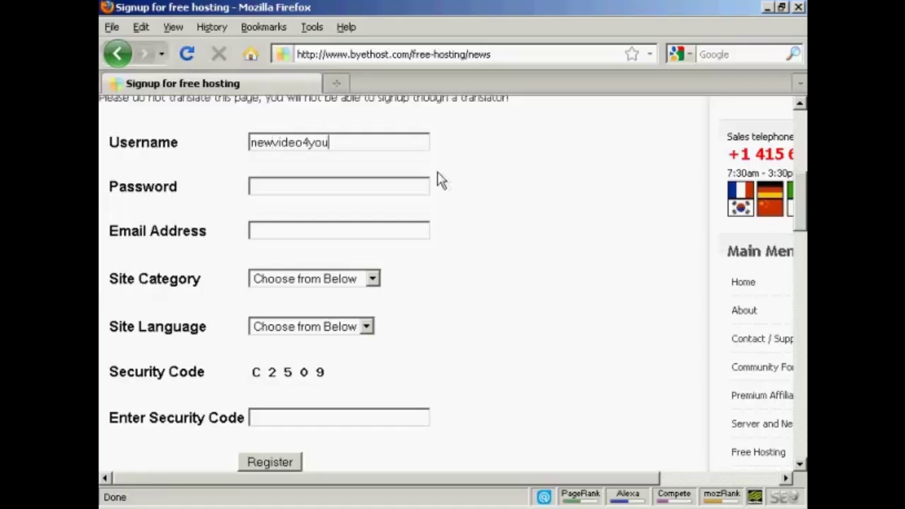
{"action": "left_click", "coordinate": [273, 183]}
{"action": "type", "text": "*********"}
{"action": "left_click", "coordinate": [265, 227]}
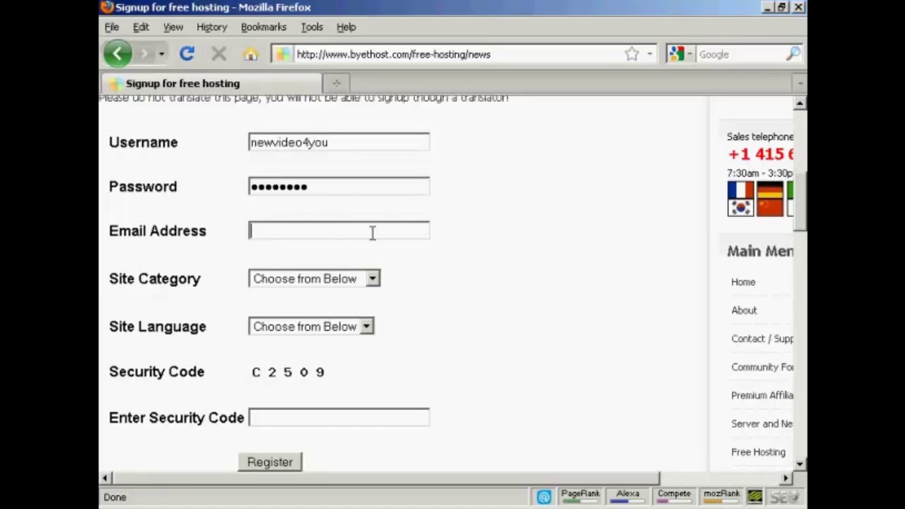
{"action": "key", "text": "Right"}
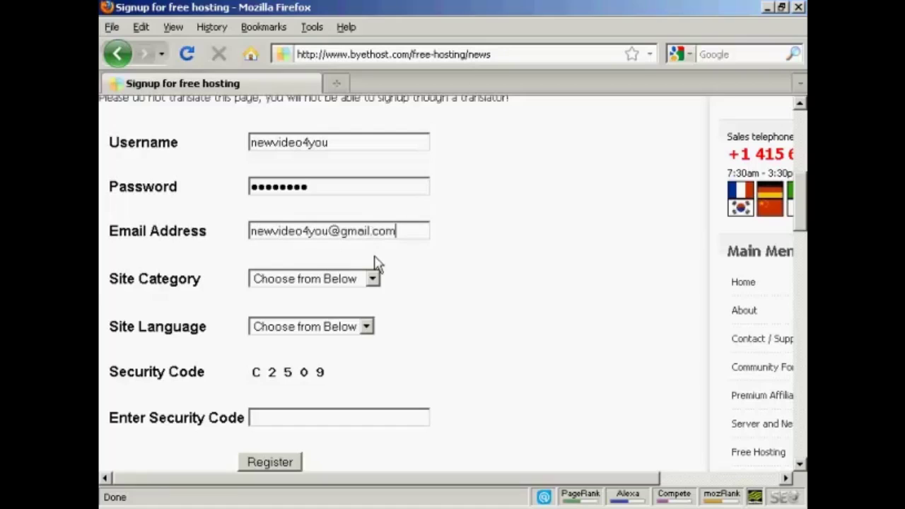
- Set Site Category to Business and Site Language to English
{"action": "left_click", "coordinate": [372, 280]}
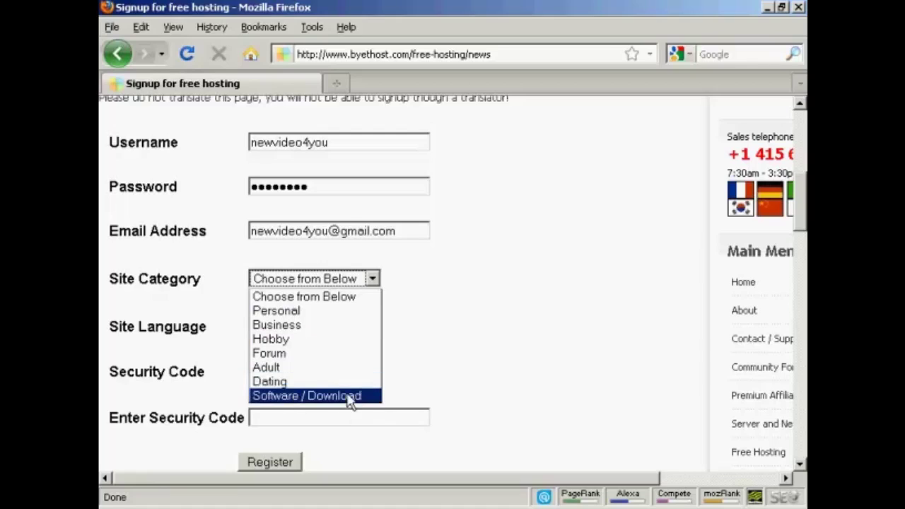
{"action": "left_click", "coordinate": [297, 327]}
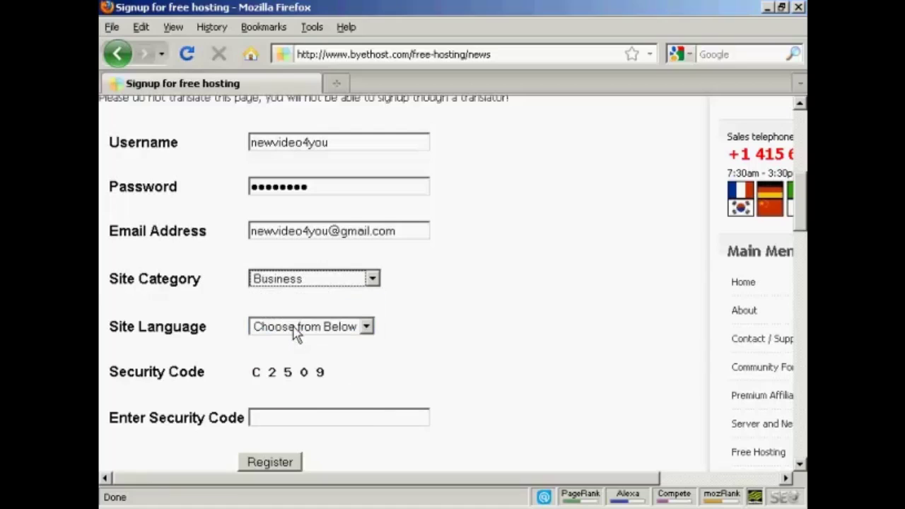
{"action": "left_click", "coordinate": [366, 327]}
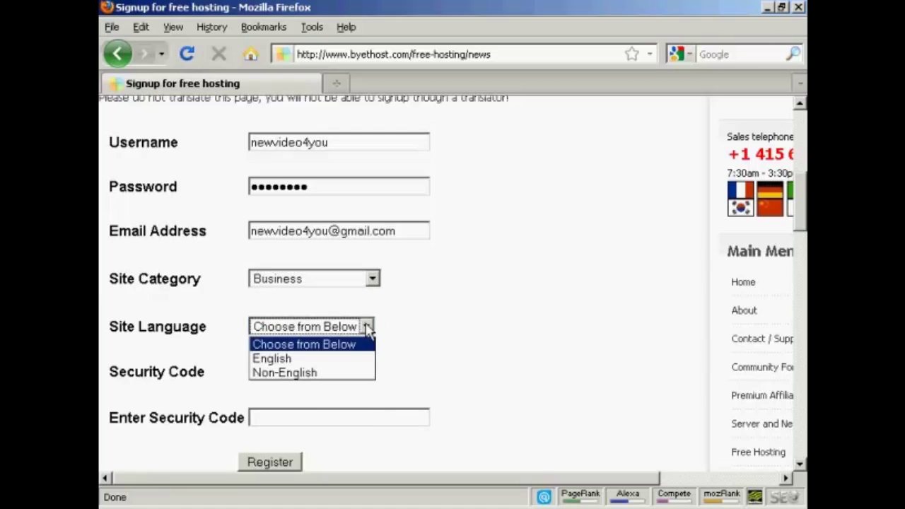
{"action": "left_click", "coordinate": [277, 359]}
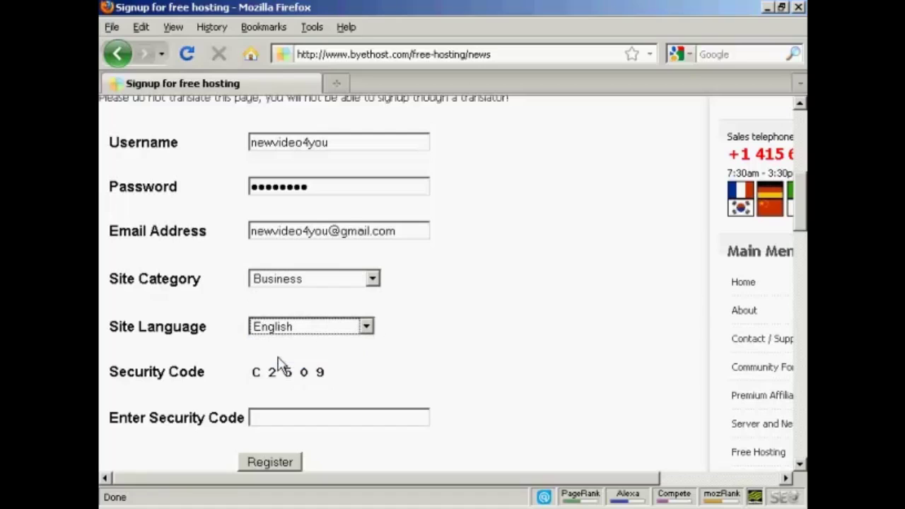
{"action": "scroll", "coordinate": [446, 294], "scroll_direction": "down", "scroll_amount": 3}
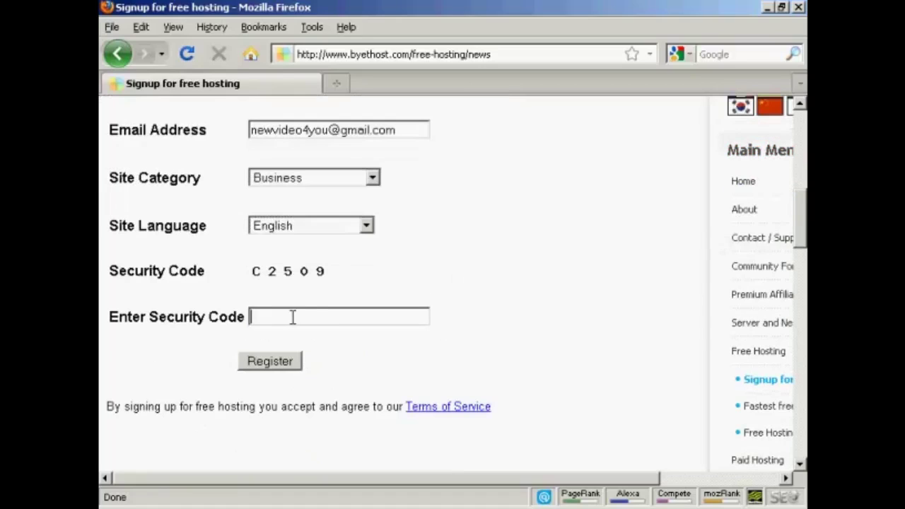
- Enter security code C2509, register the account, and decline Firefox's offer to save the password
{"action": "left_click", "coordinate": [328, 319]}
{"action": "type", "text": "C2509"}
{"action": "left_click", "coordinate": [282, 365]}
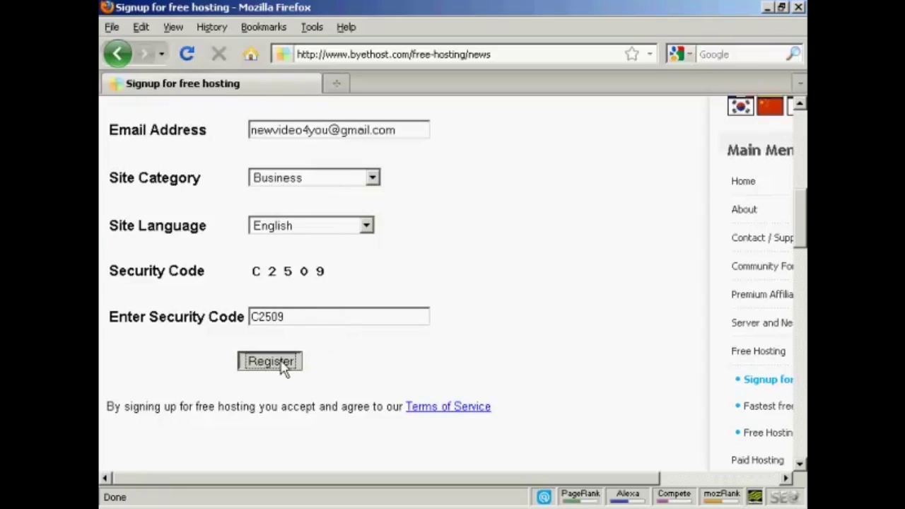
{"action": "left_click", "coordinate": [286, 364]}
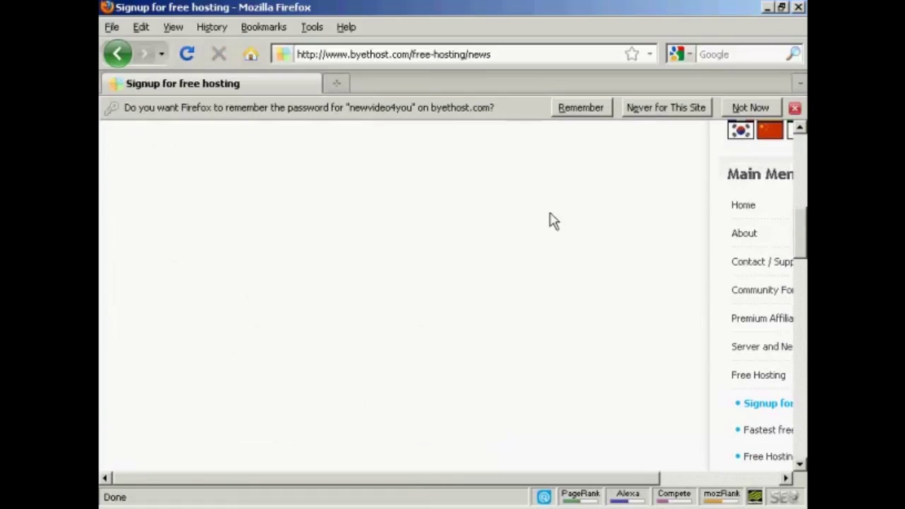
{"action": "left_click", "coordinate": [752, 108]}
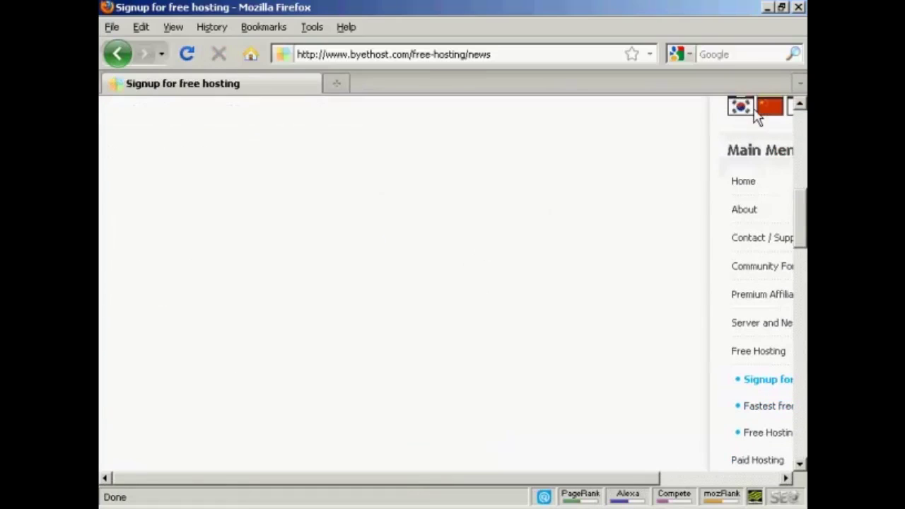
{"action": "scroll", "coordinate": [672, 248], "scroll_direction": "up", "scroll_amount": 5}
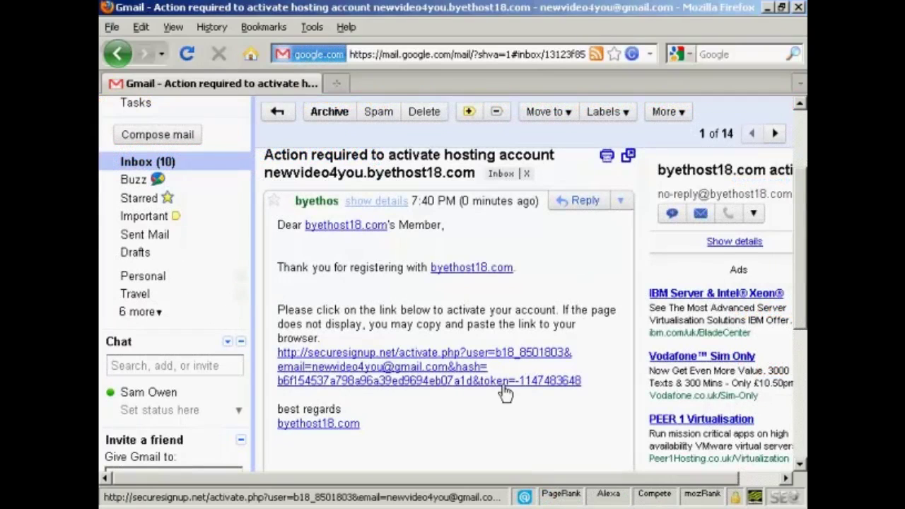
- Follow the e-mailed activation link and answer the audio captcha with 'a little bird told me'
{"action": "left_click", "coordinate": [527, 386]}
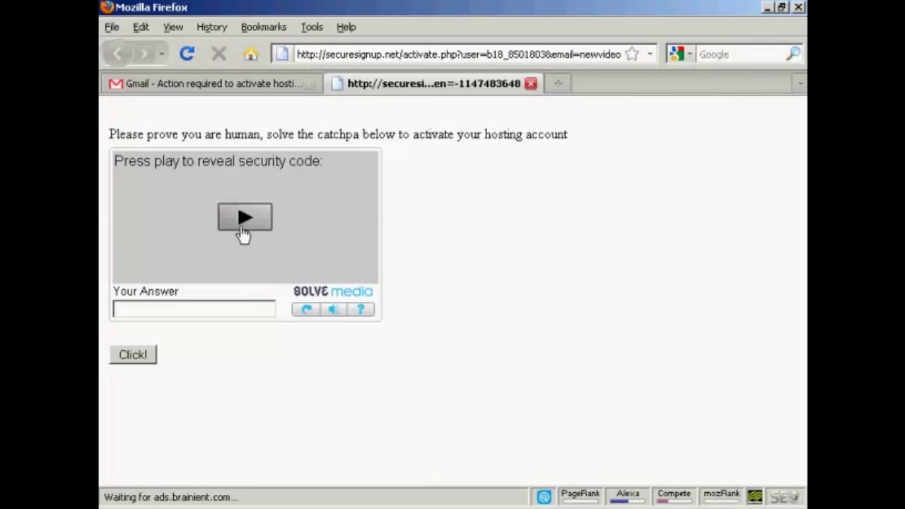
{"action": "left_click", "coordinate": [247, 225]}
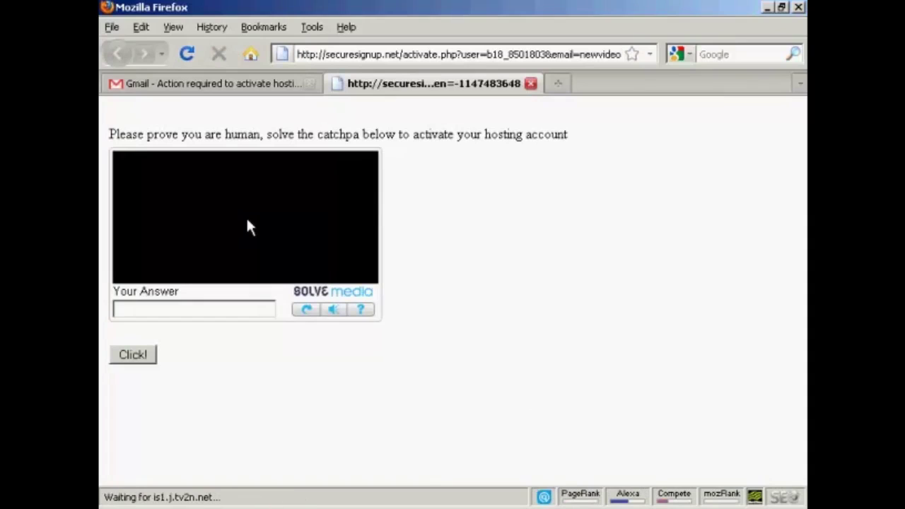
{"action": "left_click", "coordinate": [131, 309]}
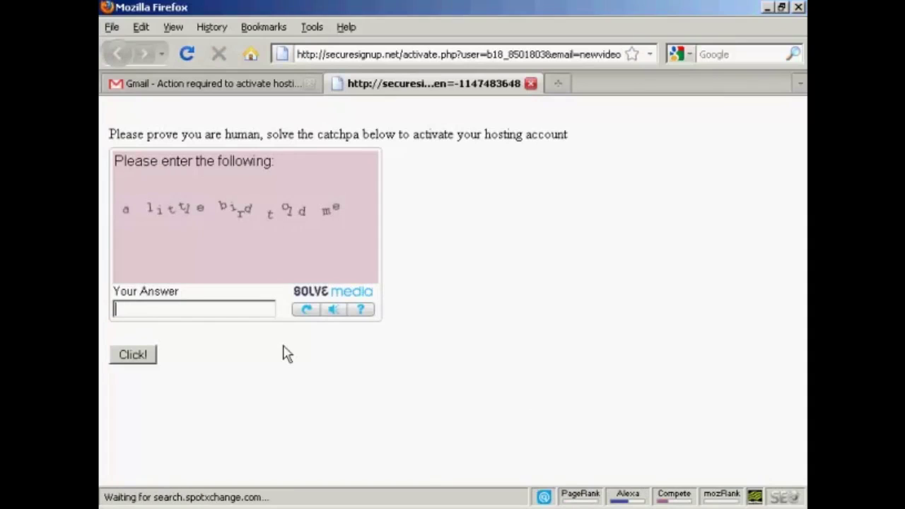
{"action": "type", "text": "a little bird told me"}
{"action": "key", "text": "Return"}
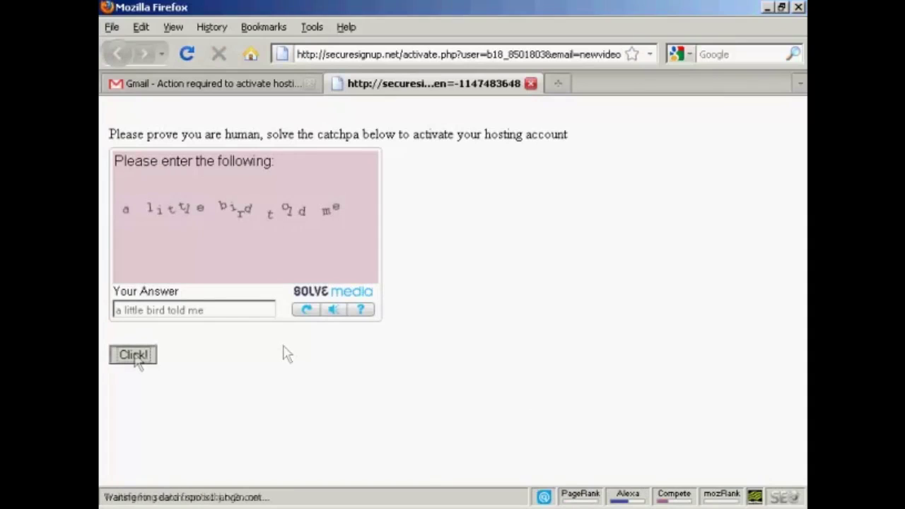
{"action": "left_click", "coordinate": [134, 356]}
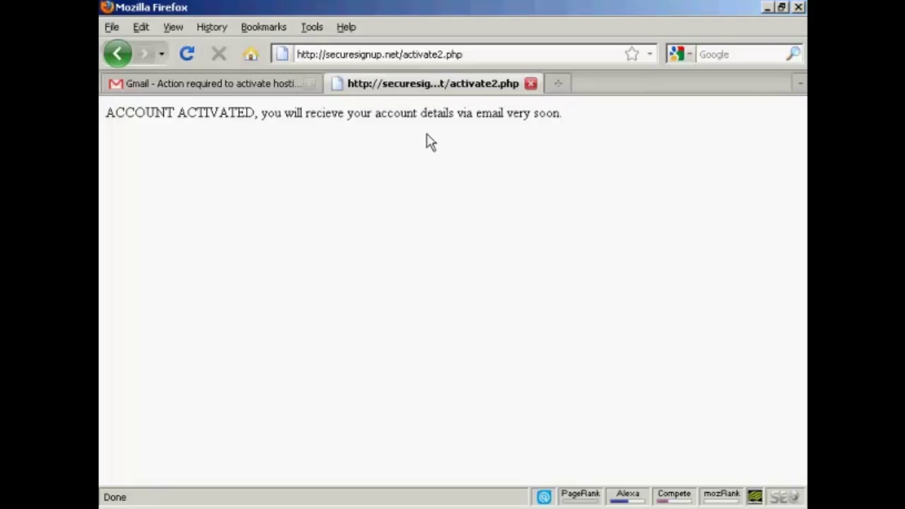
- Open the welcome email's site URL in a new tab, view its Account Active! page, then return to Gmail
{"action": "left_click", "coordinate": [531, 83]}
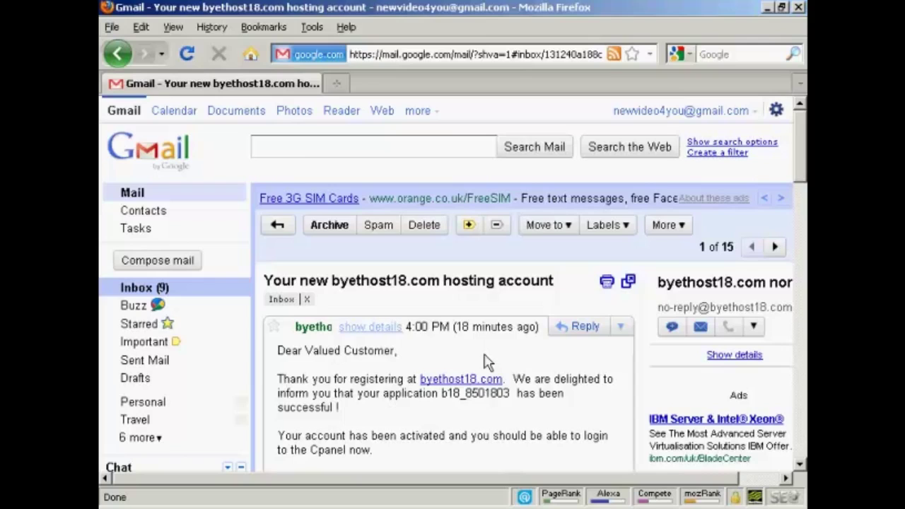
{"action": "scroll", "coordinate": [488, 361], "scroll_direction": "down", "scroll_amount": 13}
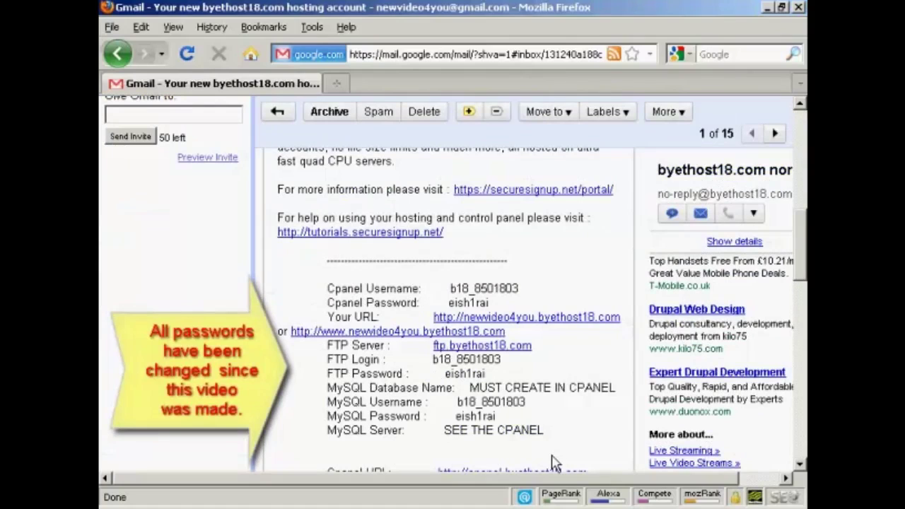
{"action": "right_click", "coordinate": [575, 317]}
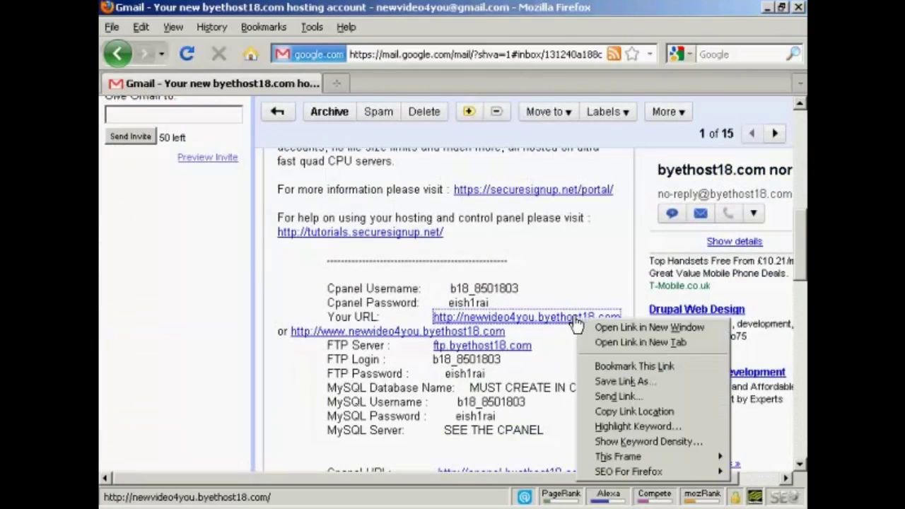
{"action": "left_click", "coordinate": [652, 344]}
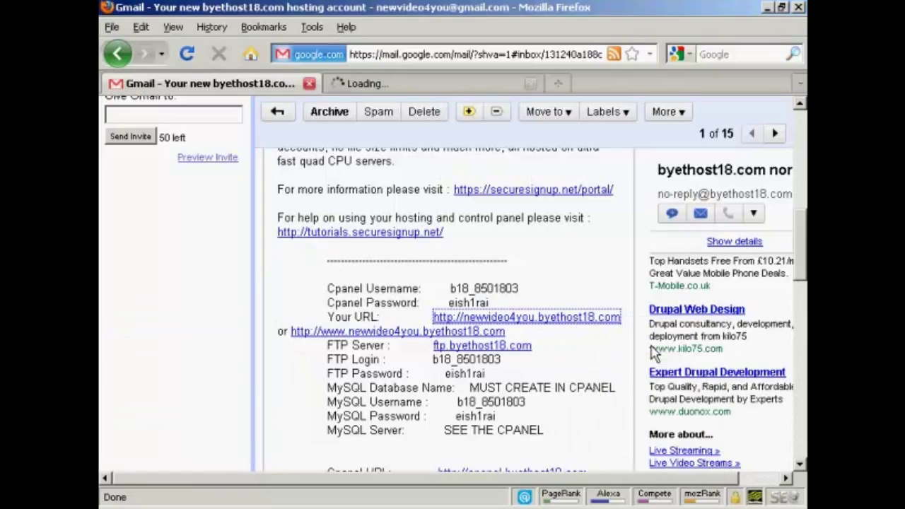
{"action": "left_click", "coordinate": [461, 91]}
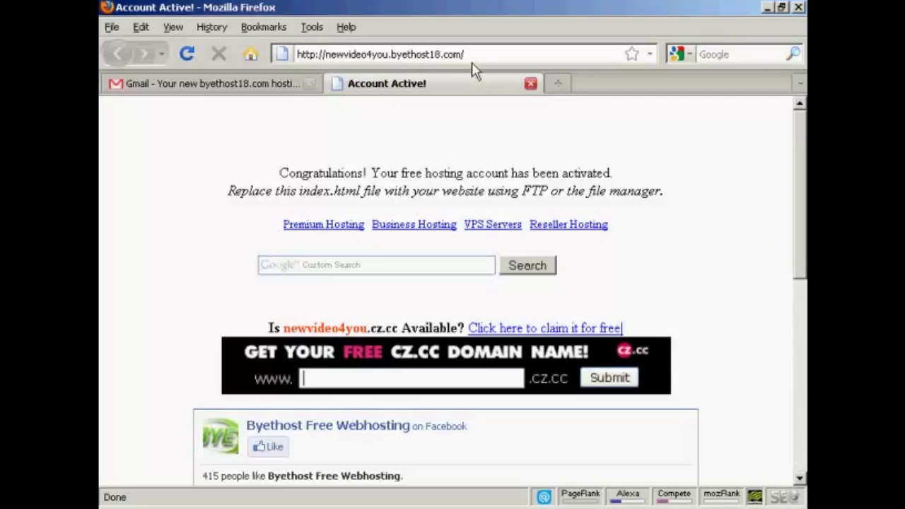
{"action": "left_click", "coordinate": [220, 86]}
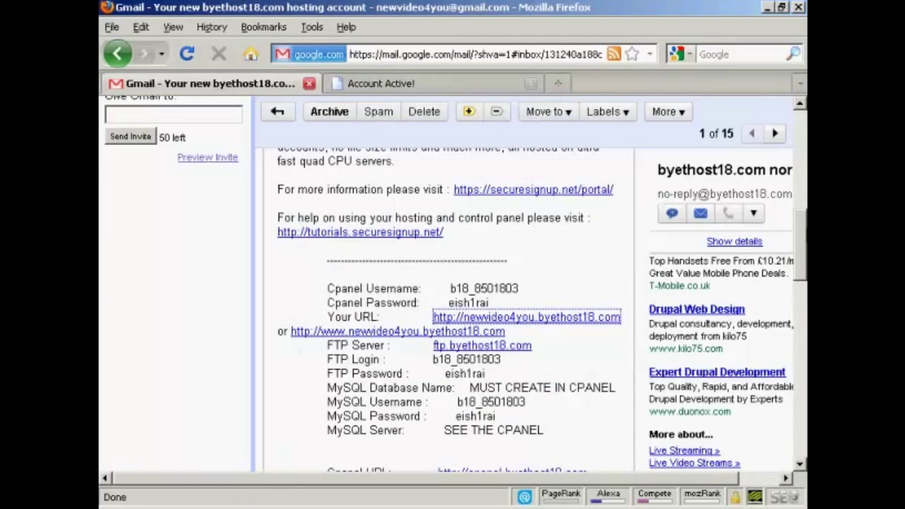
- Open the email's cPanel link in a new tab, log in with the account credentials, and decline saving the password
{"action": "left_click_drag", "start_coordinate": [803, 234], "coordinate": [803, 256]}
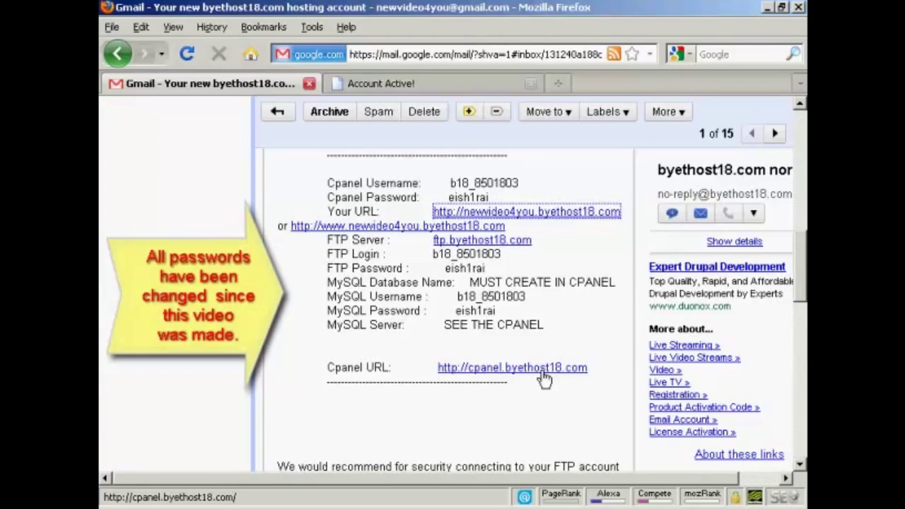
{"action": "right_click", "coordinate": [544, 379]}
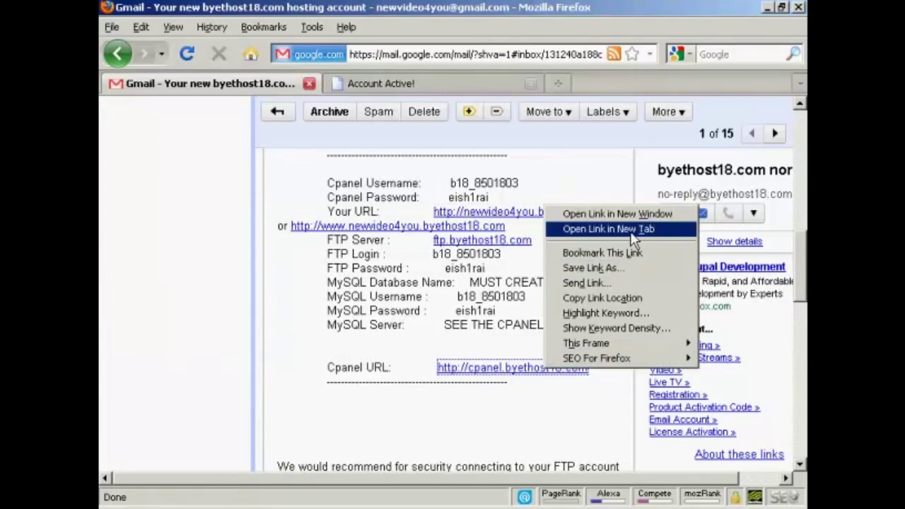
{"action": "left_click", "coordinate": [608, 229]}
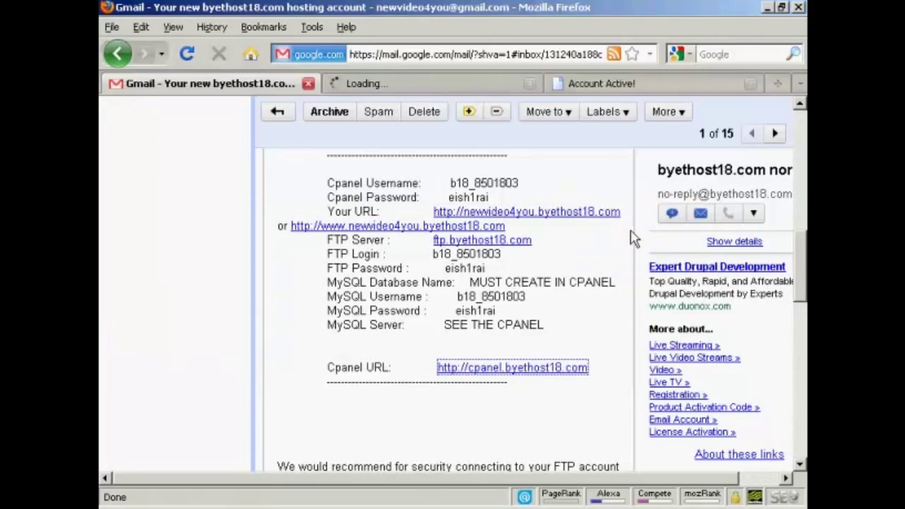
{"action": "left_click", "coordinate": [488, 90]}
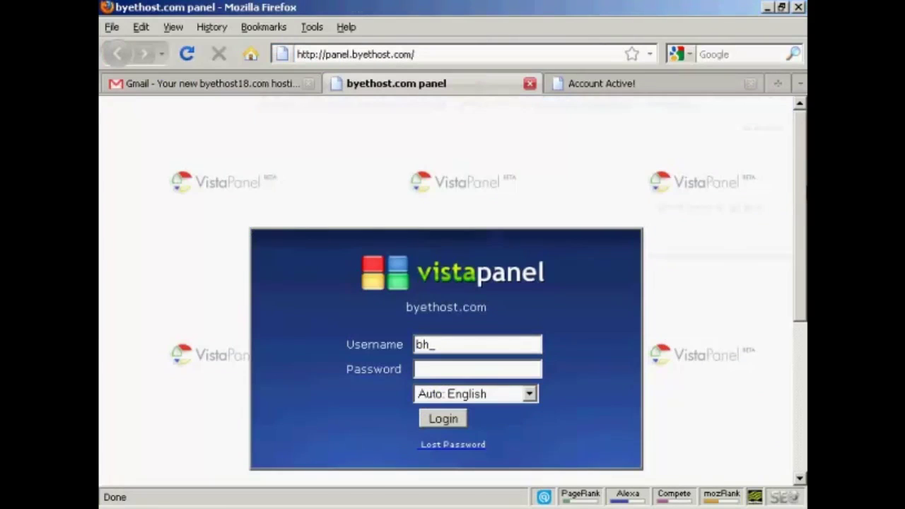
{"action": "scroll", "coordinate": [453, 283], "scroll_direction": "down", "scroll_amount": 2}
{"action": "scroll", "coordinate": [453, 283], "scroll_direction": "down", "scroll_amount": 1}
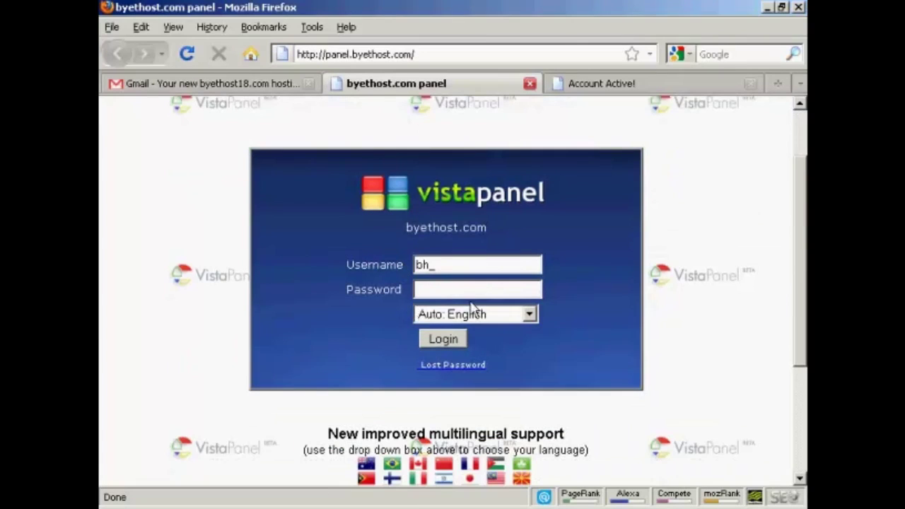
{"action": "left_click", "coordinate": [444, 340]}
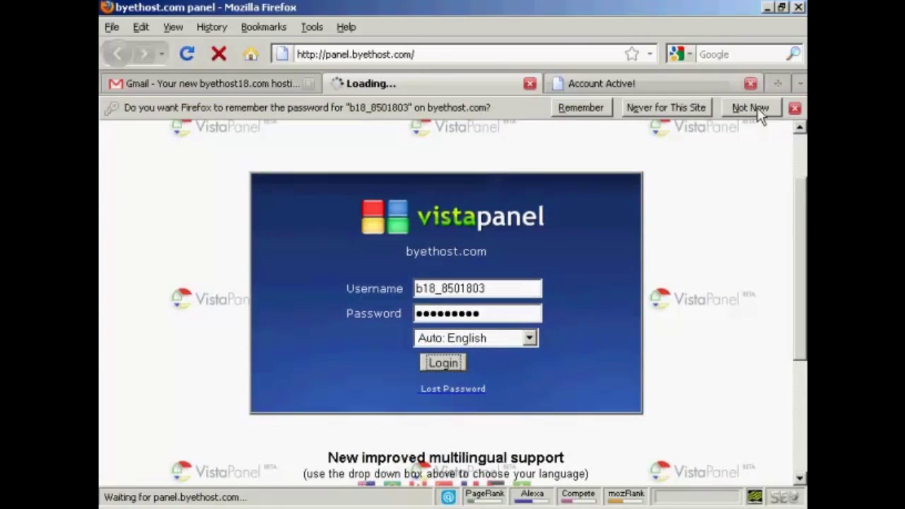
{"action": "left_click", "coordinate": [752, 108]}
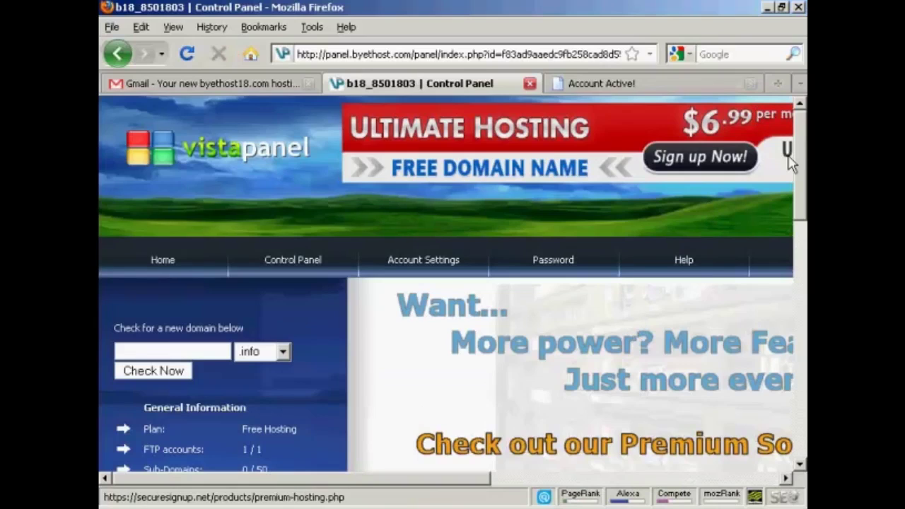
- Scroll through the Control Panel home, check the domain extension list, and review down to Help & Tutorials
{"action": "left_click_drag", "start_coordinate": [801, 145], "coordinate": [801, 217]}
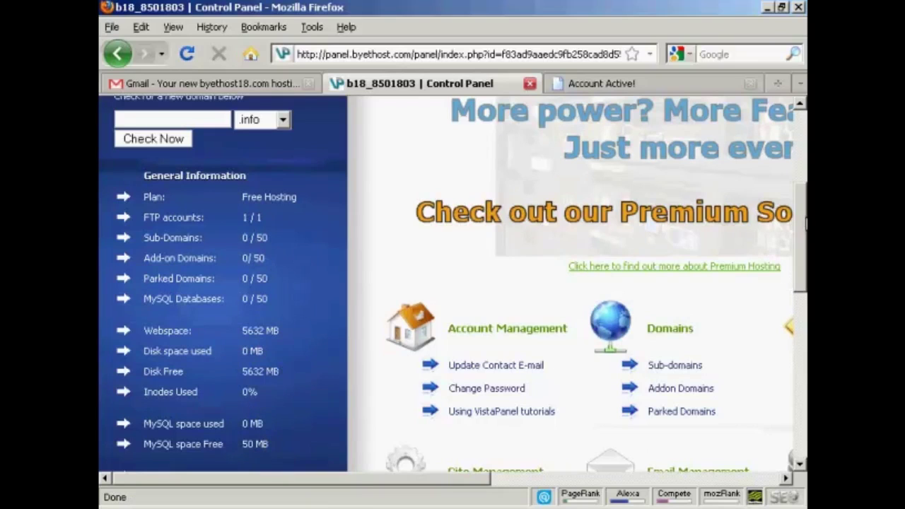
{"action": "left_click_drag", "start_coordinate": [805, 223], "coordinate": [806, 324]}
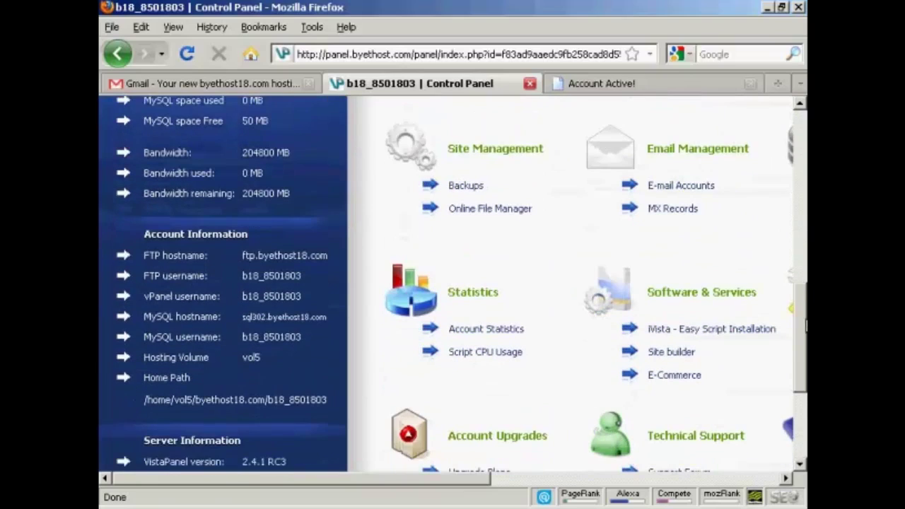
{"action": "left_click_drag", "start_coordinate": [475, 479], "coordinate": [433, 488]}
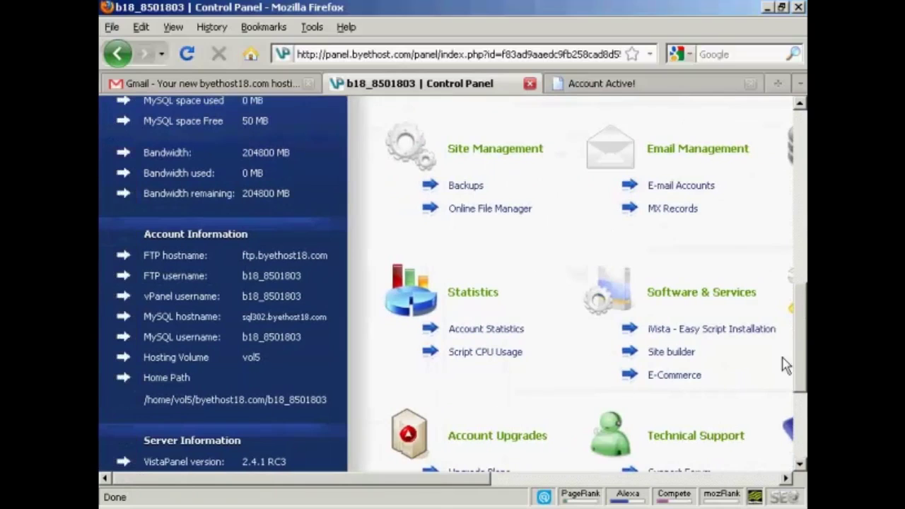
{"action": "left_click_drag", "start_coordinate": [805, 335], "coordinate": [802, 178]}
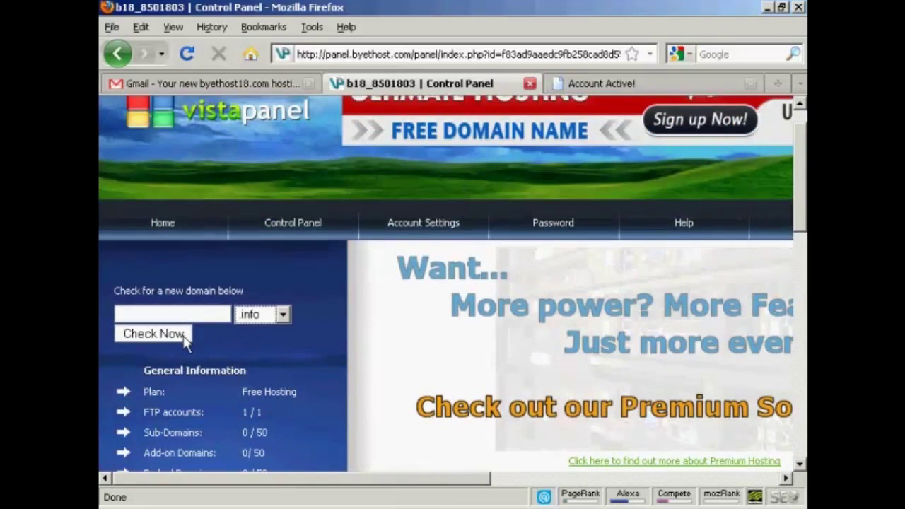
{"action": "left_click", "coordinate": [283, 315]}
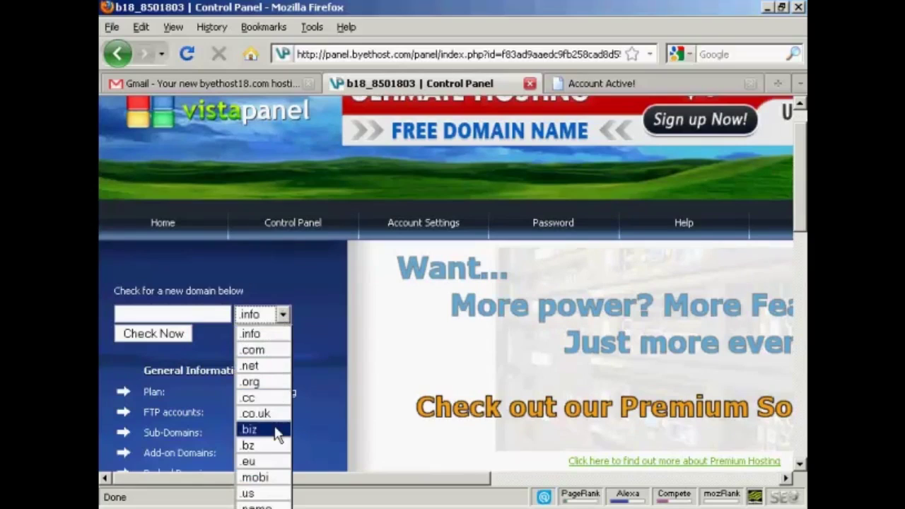
{"action": "left_click", "coordinate": [325, 283]}
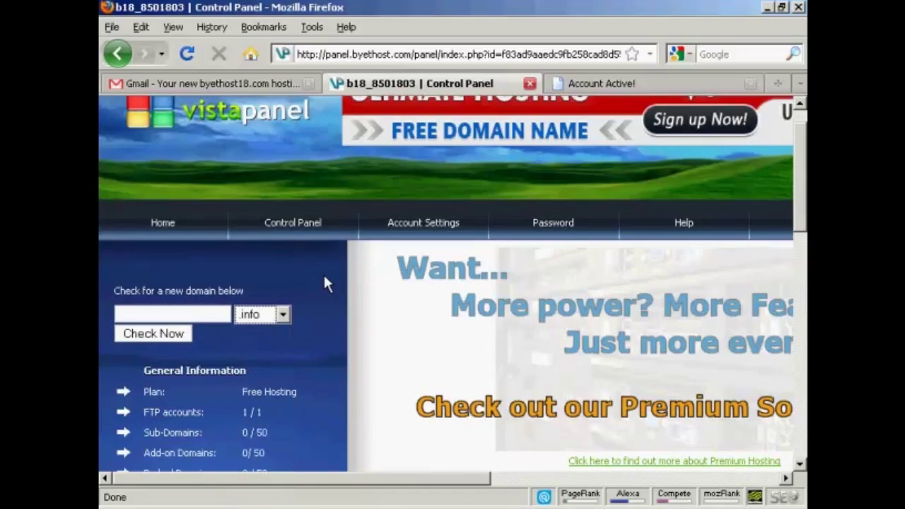
{"action": "left_click_drag", "start_coordinate": [396, 486], "coordinate": [467, 484]}
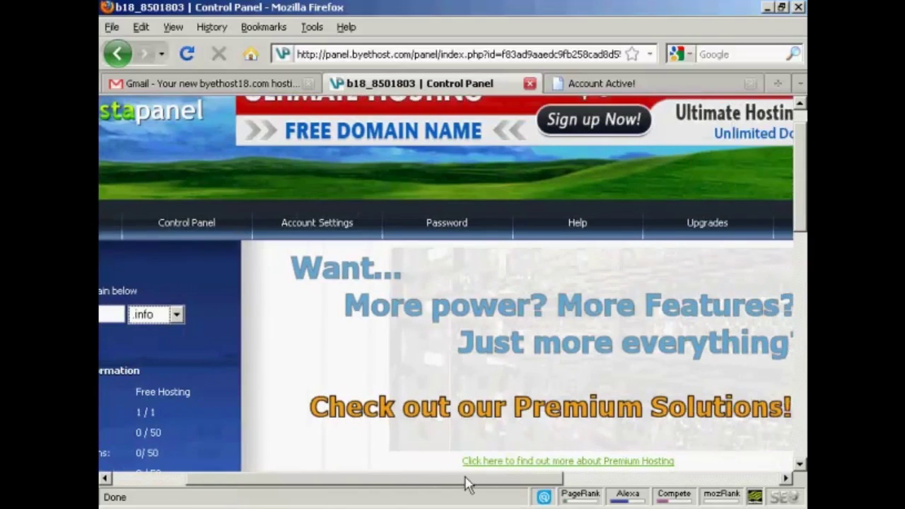
{"action": "left_click_drag", "start_coordinate": [467, 484], "coordinate": [514, 492]}
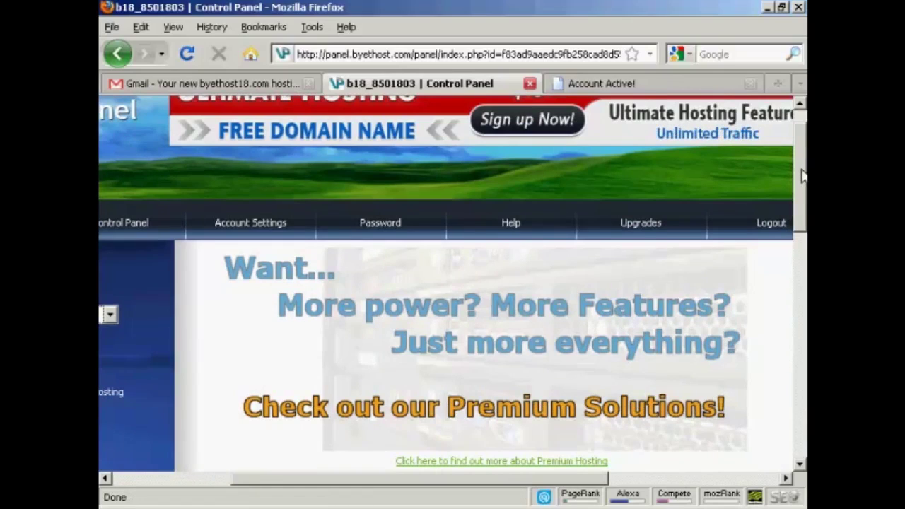
{"action": "left_click_drag", "start_coordinate": [803, 179], "coordinate": [805, 309]}
{"action": "scroll", "coordinate": [662, 469], "scroll_direction": "down", "scroll_amount": 5}
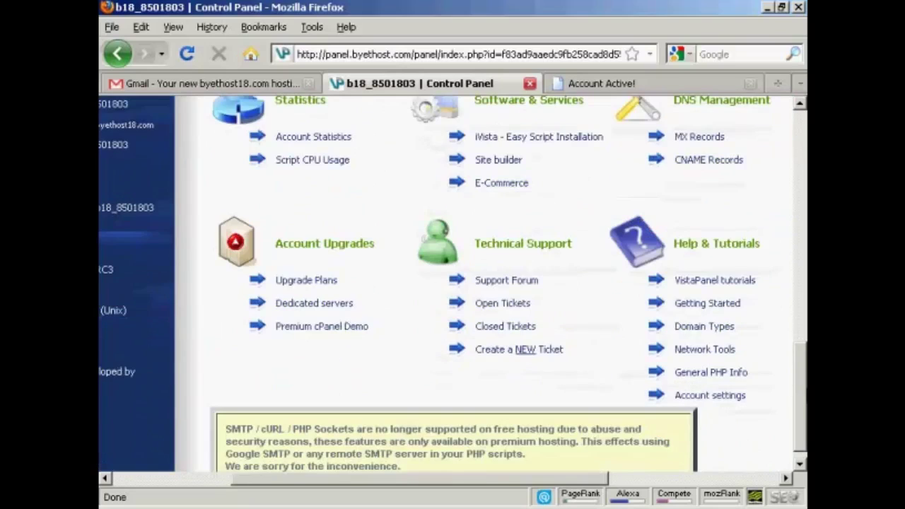
{"action": "left_click_drag", "start_coordinate": [599, 479], "coordinate": [708, 481]}
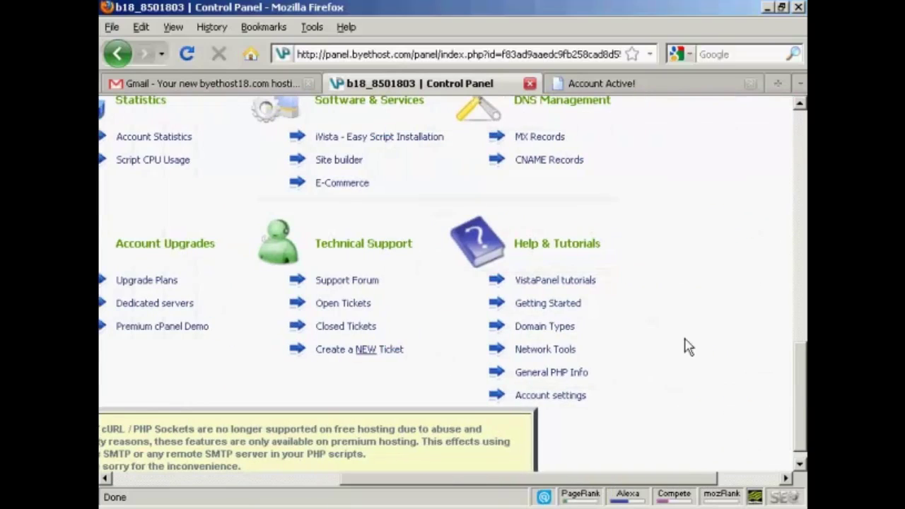